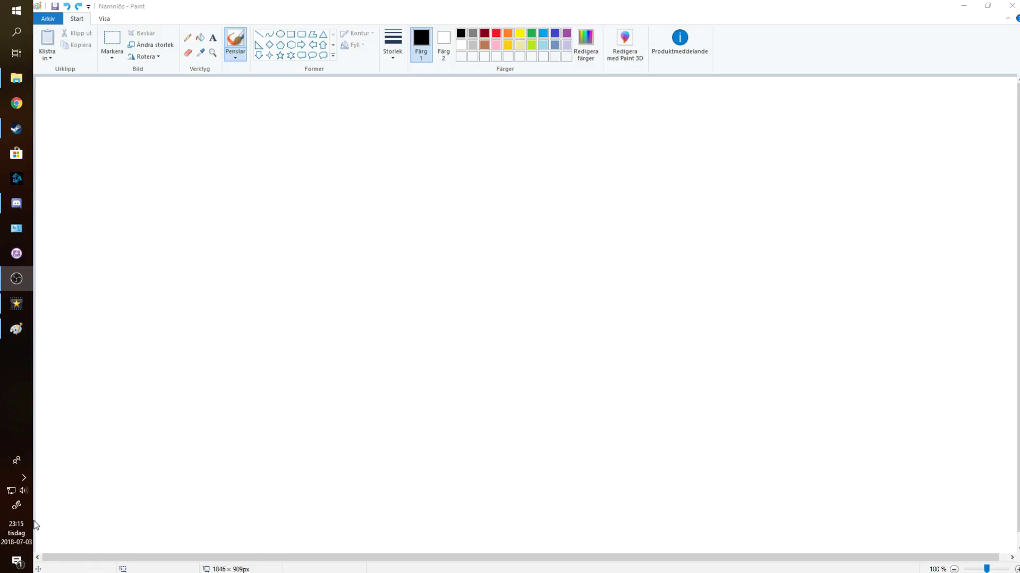
- Brush a wavy black ground line, then the first figure's legs, body and arm
left_click_drag(36, 521, 1016, 506)
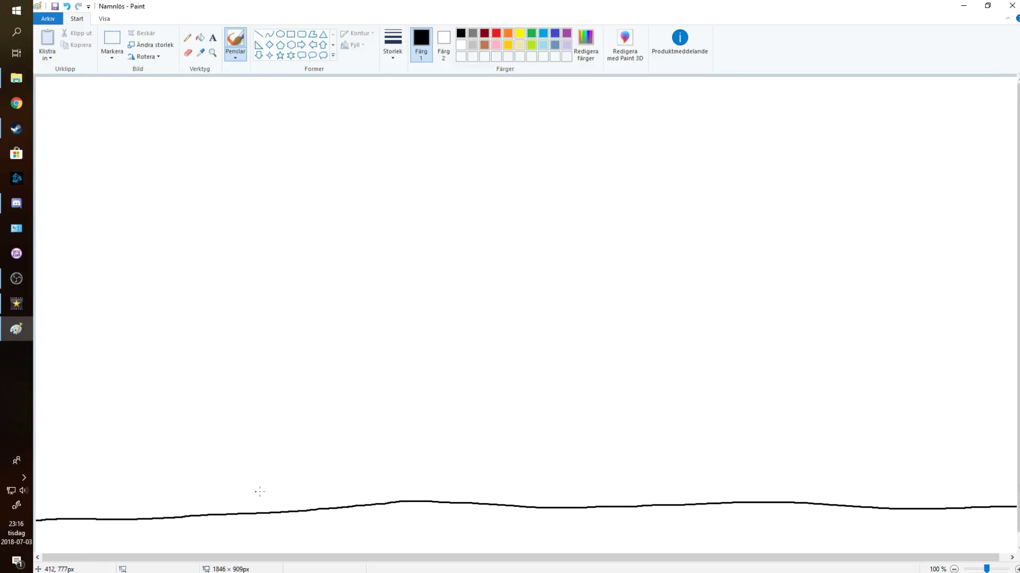
mouse_move(198, 515)
left_mouse_down()
mouse_move(237, 469)
mouse_move(259, 395)
left_mouse_up()
key("ctrl+z")
mouse_move(189, 515)
left_mouse_down()
mouse_move(241, 412)
mouse_move(269, 514)
left_mouse_up()
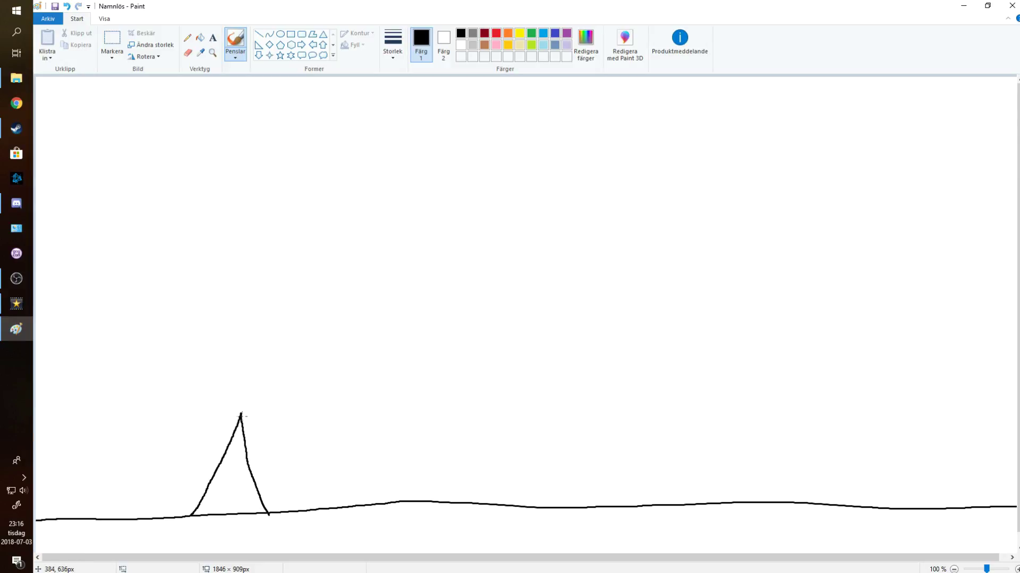
mouse_move(240, 413)
left_mouse_down()
mouse_move(245, 302)
mouse_move(261, 289)
mouse_move(229, 283)
mouse_move(244, 301)
left_mouse_up()
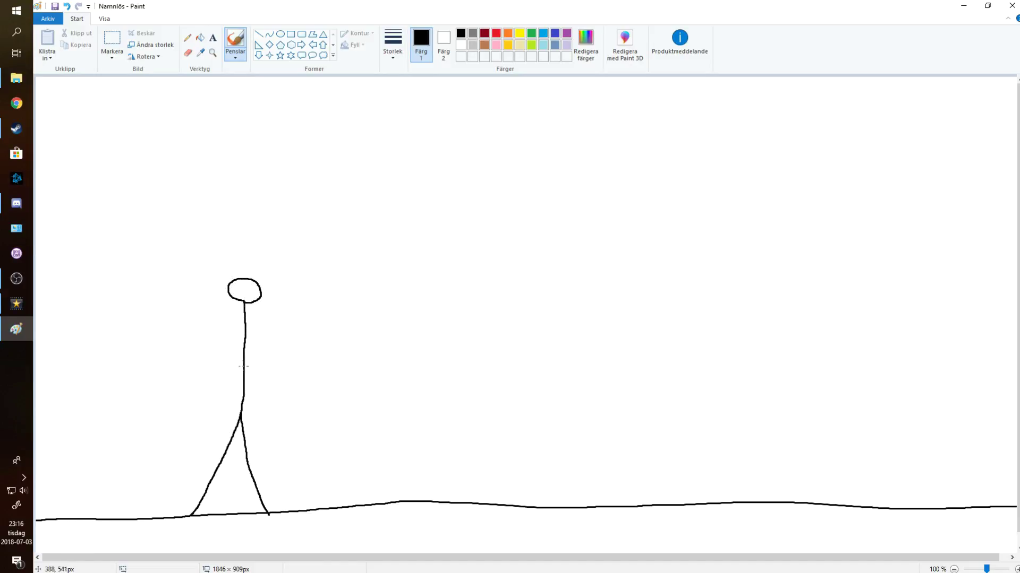
mouse_move(244, 357)
left_mouse_down()
mouse_move(282, 372)
mouse_move(272, 354)
mouse_move(277, 375)
mouse_move(288, 357)
mouse_move(279, 375)
left_mouse_up()
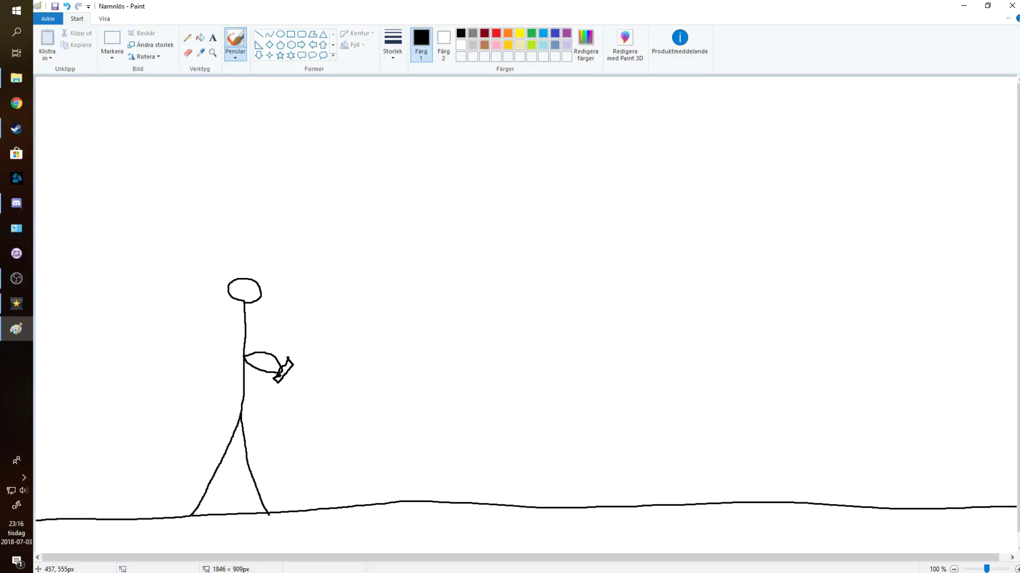
- Fill the stick figure's hand grip solid black with the Fill bucket
left_click(200, 37)
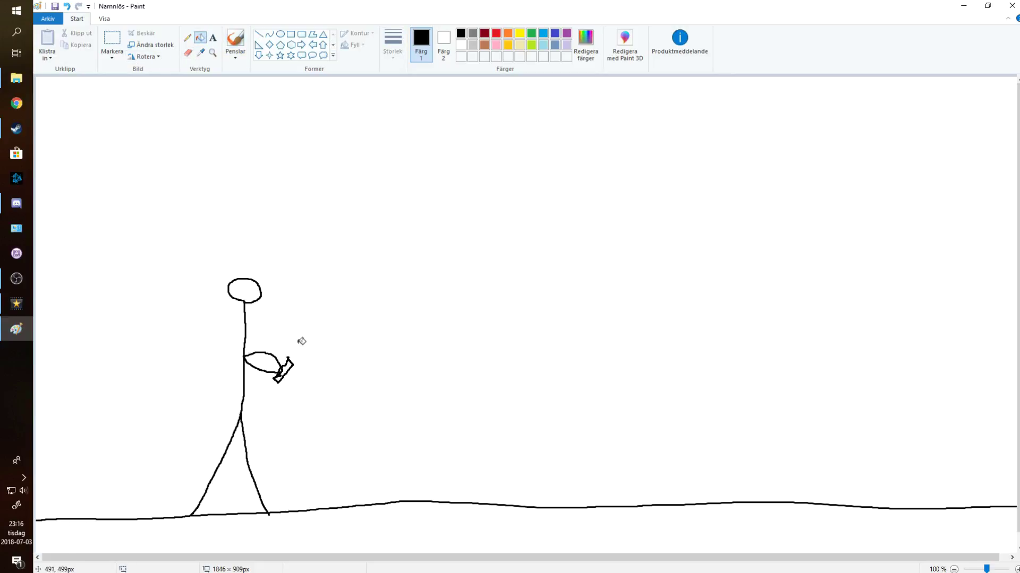
left_click(287, 367)
scroll(283, 372, "up", 2, "ctrl")
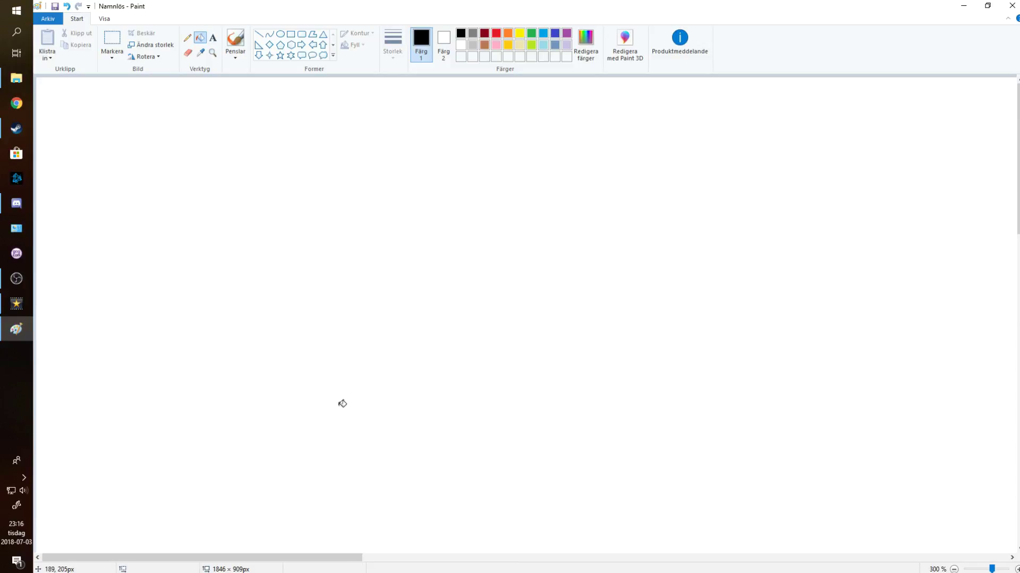
scroll(400, 407, "down", 10)
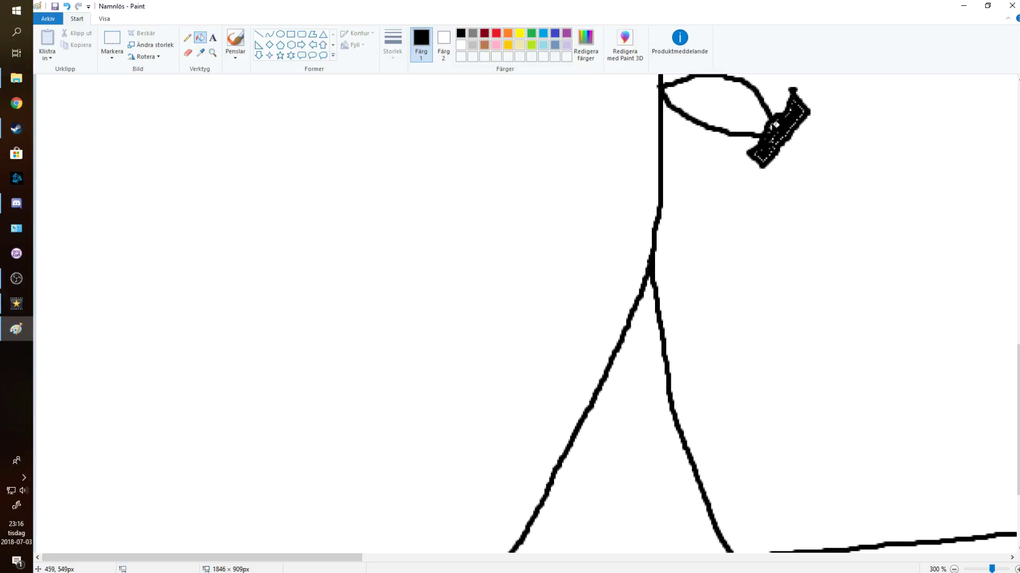
- Try the Pencil, then go back to the Brushes tool
scroll(744, 159, "down", 3, "ctrl")
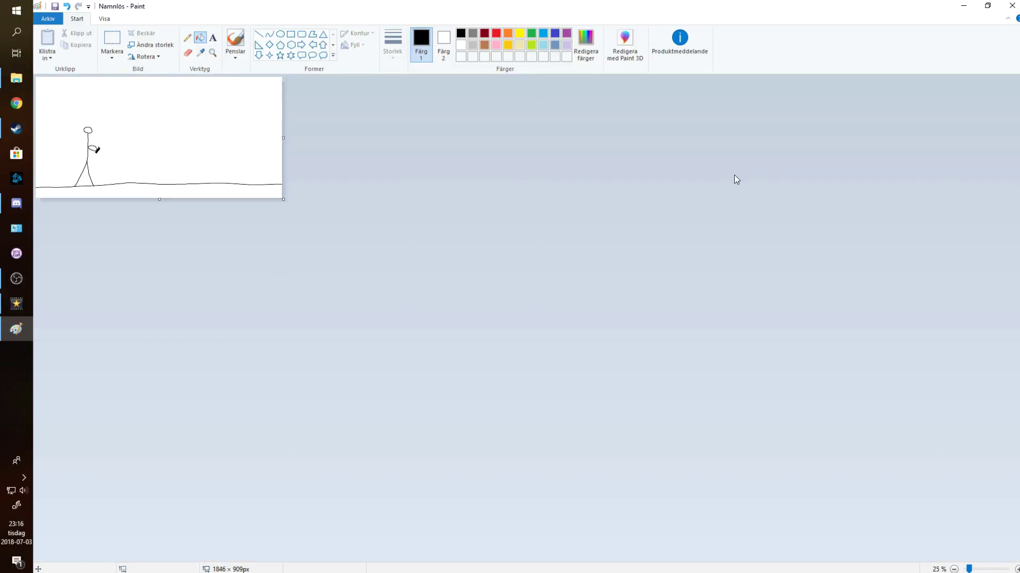
scroll(695, 197, "up", 1, "ctrl")
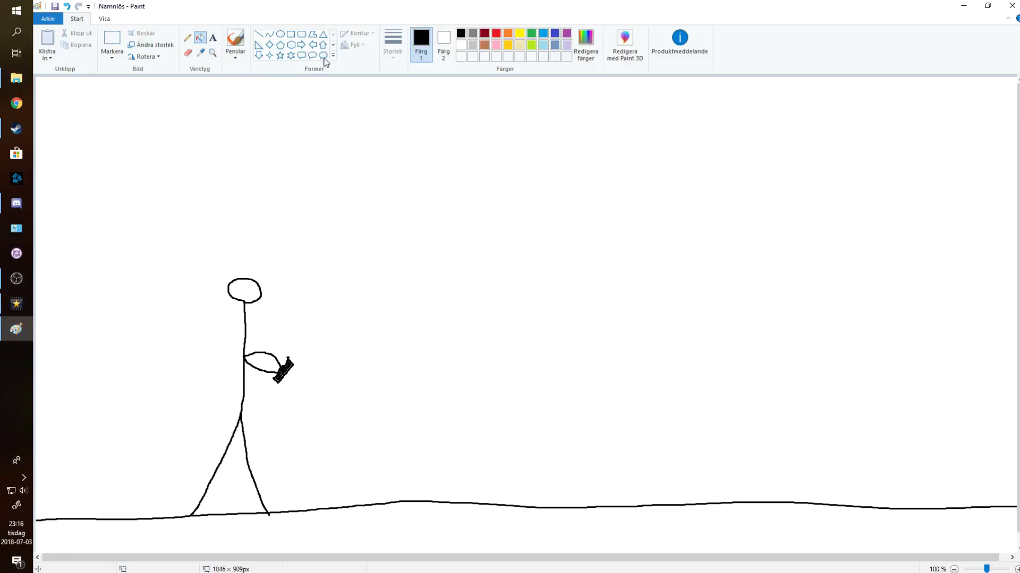
left_click(187, 38)
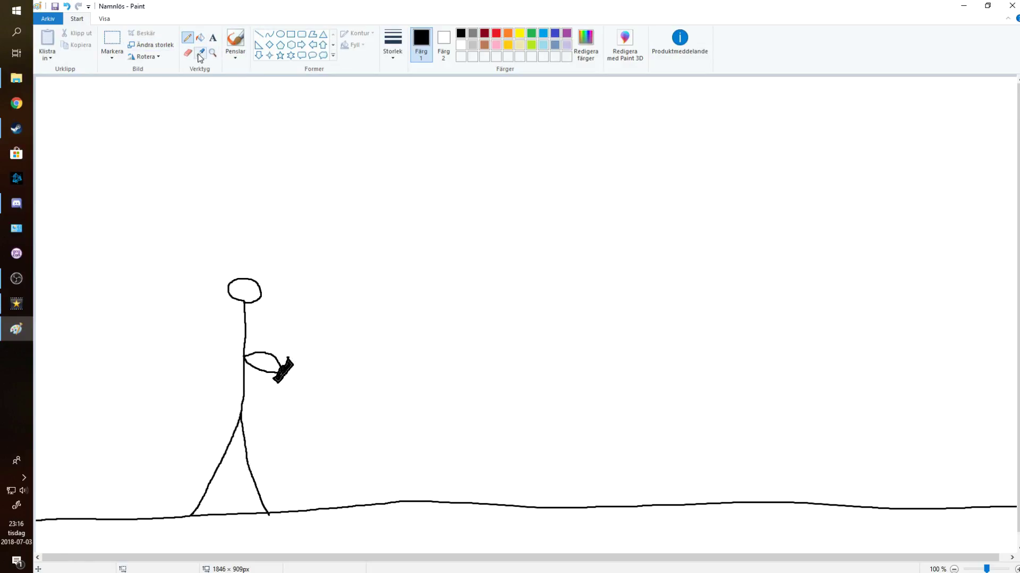
left_click(236, 40)
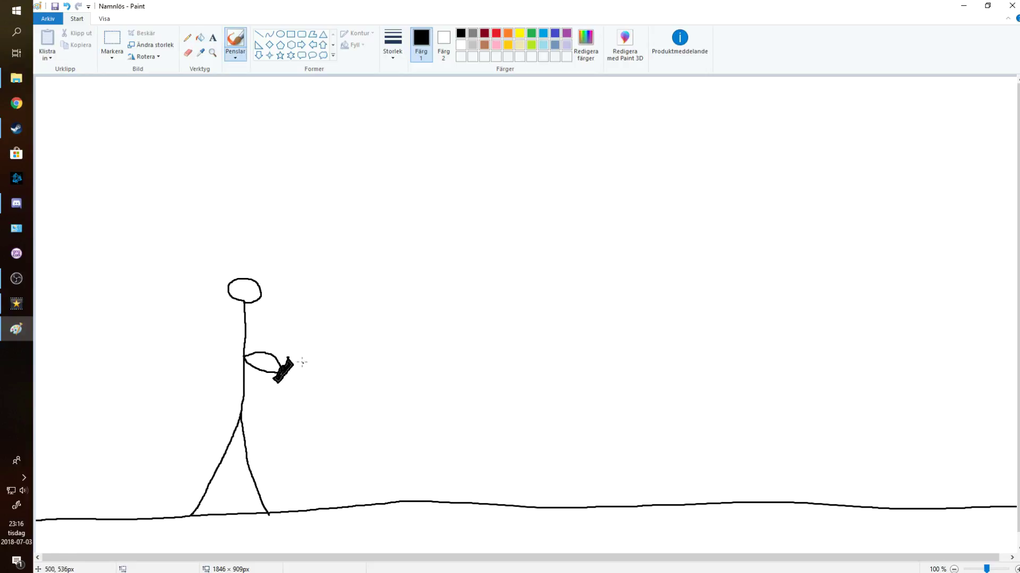
- Add a crossguard at the hand and a long curved blade rising up-right
left_click_drag(291, 360, 299, 366)
mouse_move(295, 351)
left_mouse_down()
mouse_move(339, 294)
mouse_move(353, 251)
mouse_move(358, 283)
mouse_move(301, 356)
left_mouse_up()
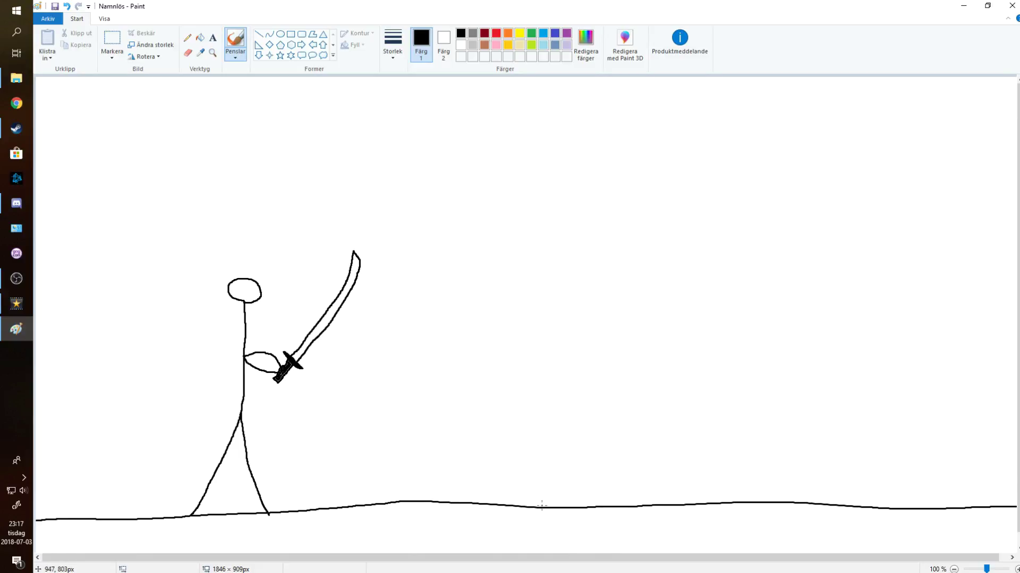
- Draw the right figure's legs, body, lower arm and raised arm facing the first figure
mouse_move(541, 508)
left_mouse_down()
mouse_move(600, 402)
mouse_move(640, 502)
left_mouse_up()
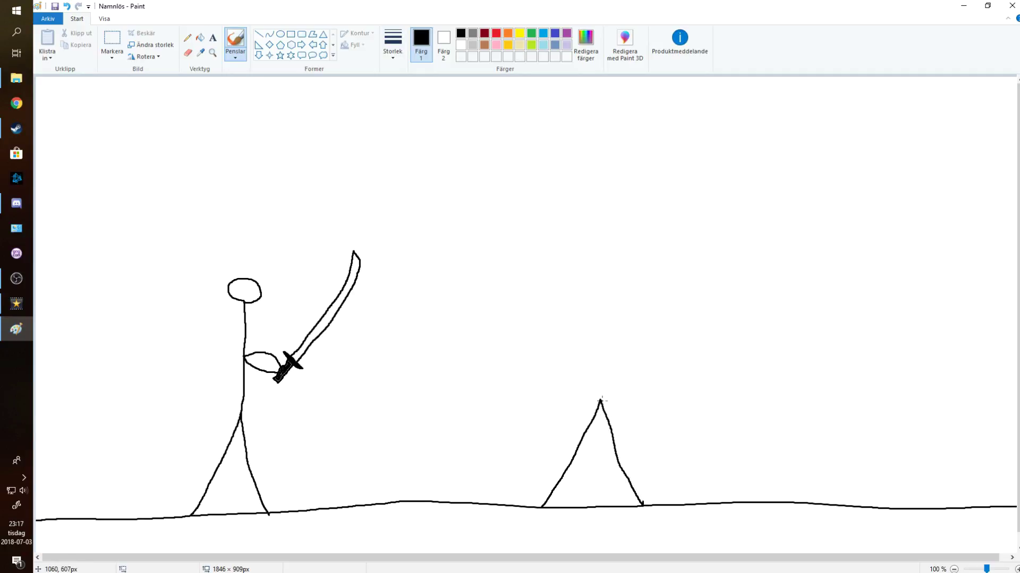
mouse_move(600, 400)
left_mouse_down()
mouse_move(602, 241)
mouse_move(626, 224)
mouse_move(611, 214)
mouse_move(583, 218)
mouse_move(602, 240)
left_mouse_up()
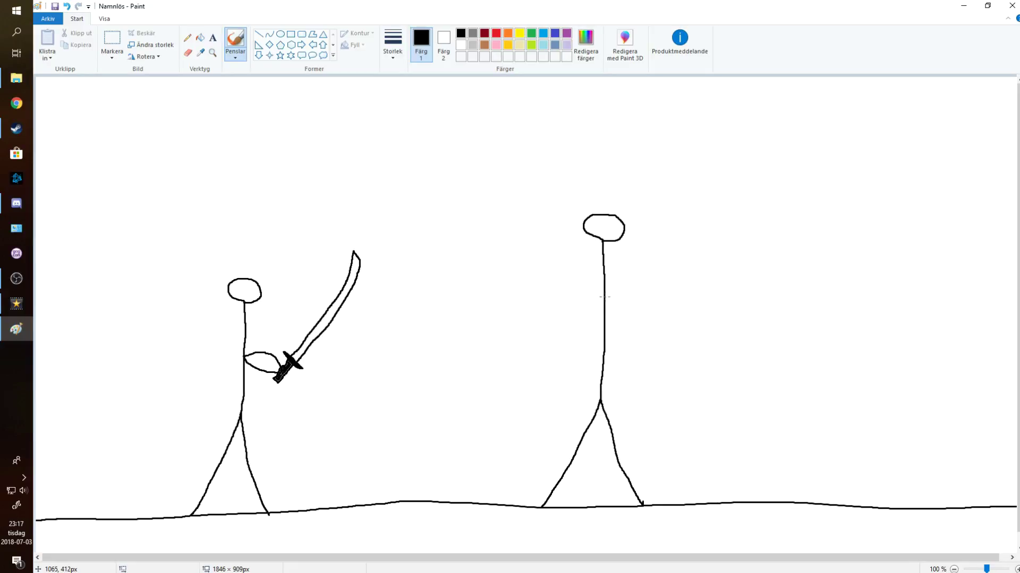
left_click_drag(604, 316, 575, 361)
mouse_move(600, 303)
left_mouse_down()
mouse_move(576, 295)
mouse_move(559, 268)
left_mouse_up()
- Add a hand, crossguard and short curved blade to the raised arm, plus a lower hilt
left_click_drag(566, 267, 555, 272)
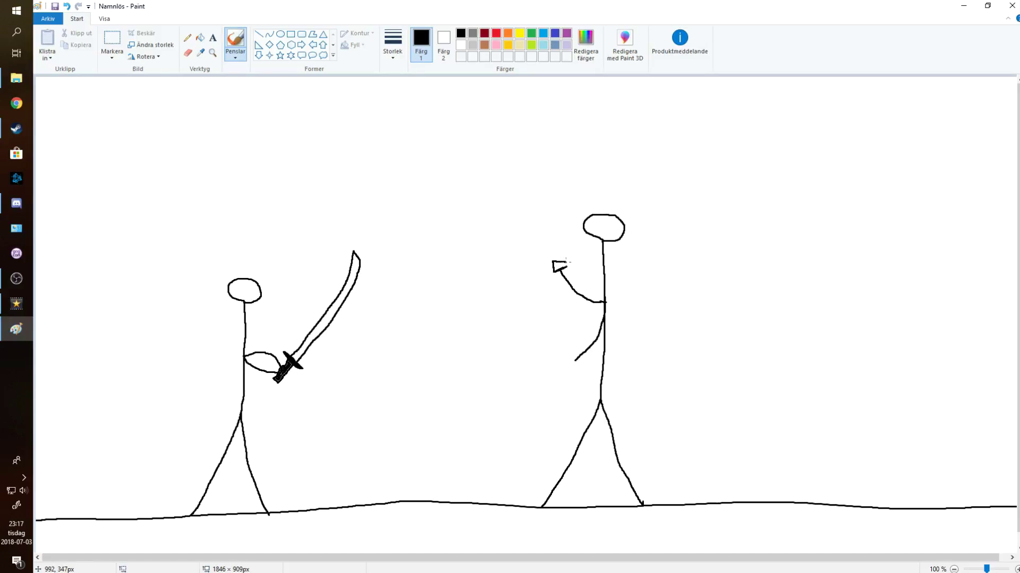
left_click_drag(563, 264, 553, 268)
mouse_move(553, 263)
left_mouse_down()
mouse_move(551, 255)
mouse_move(556, 279)
left_mouse_up()
left_click_drag(550, 267, 513, 297)
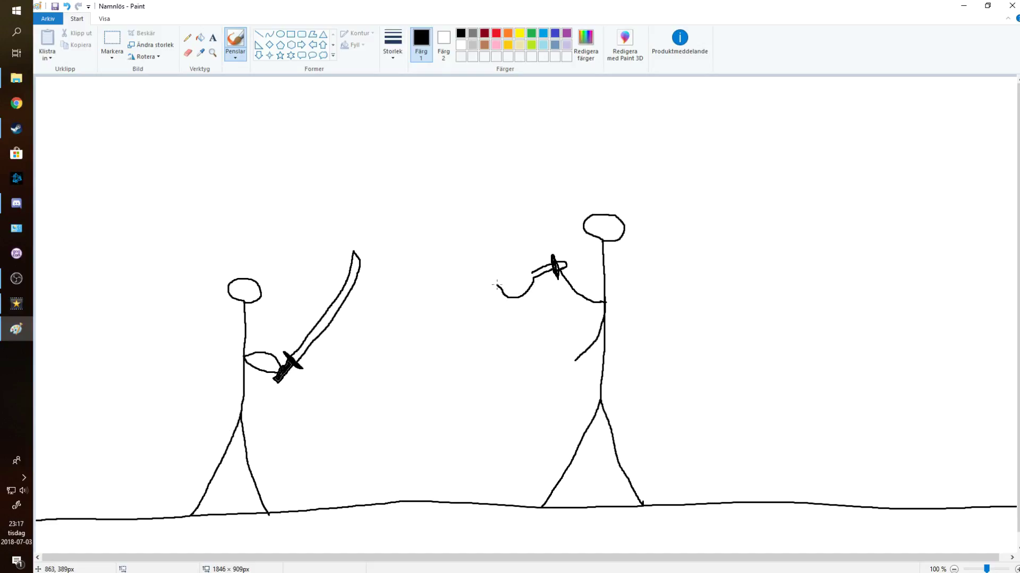
left_click_drag(502, 284, 526, 280)
key("ctrl+z")
left_click_drag(569, 356, 580, 366)
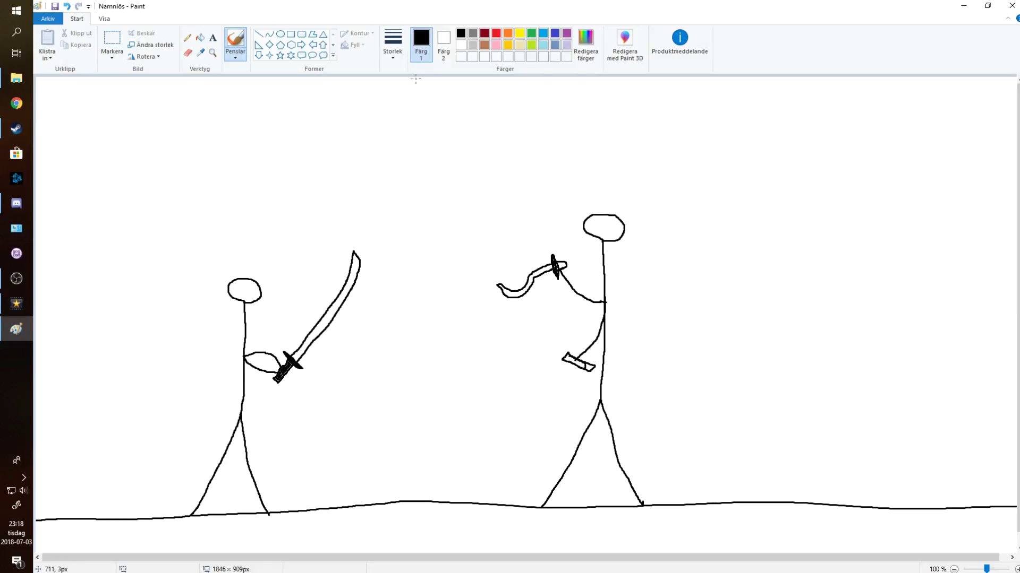
- Fill the right figure's lower hilt black and outline a long blade up-left from it
left_click(200, 38)
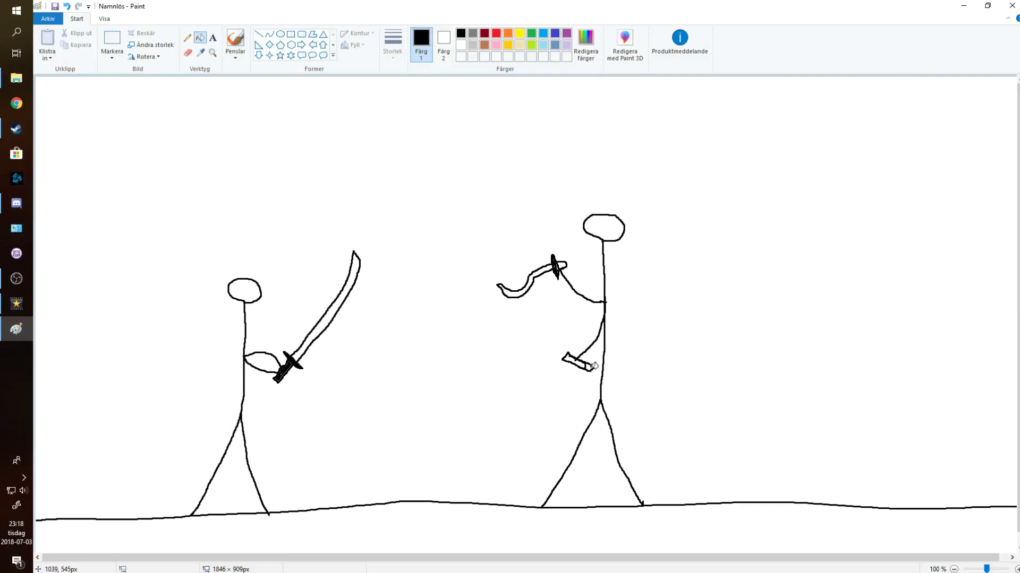
left_click(580, 363)
left_click(235, 43)
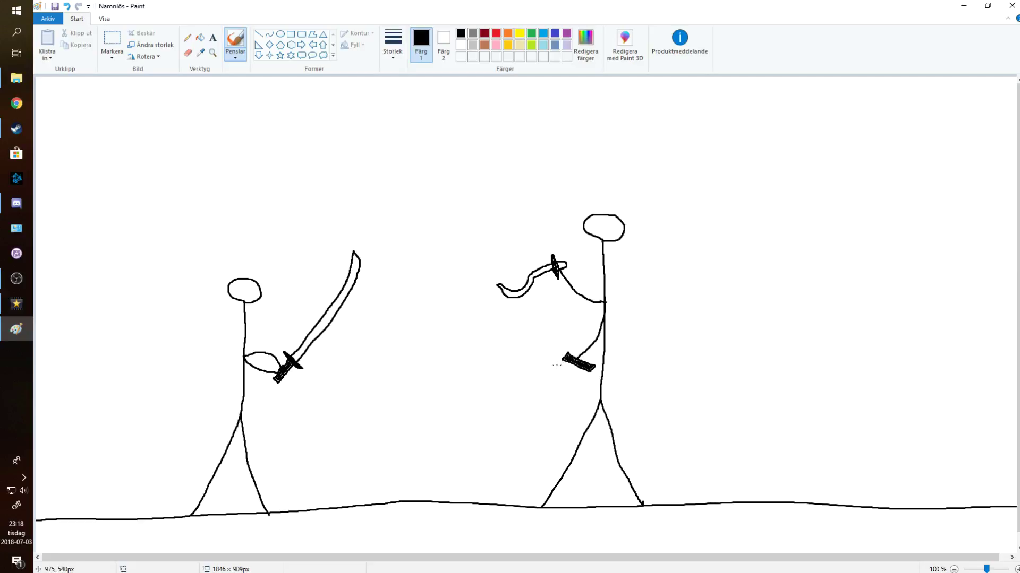
left_click_drag(557, 365, 571, 348)
mouse_move(568, 350)
left_mouse_down()
mouse_move(429, 235)
mouse_move(562, 360)
left_mouse_up()
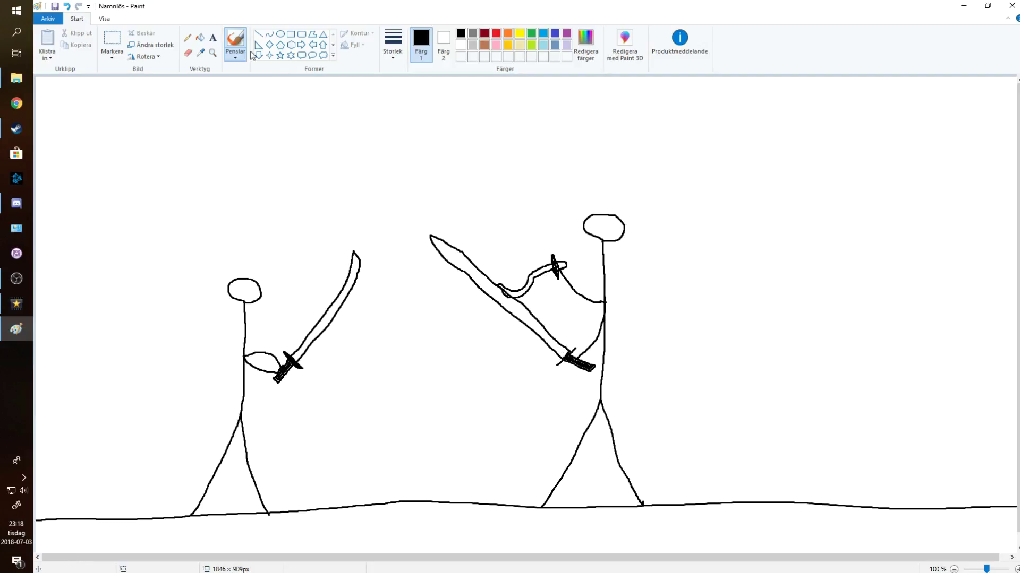
- Fill the long blade black, zoom in to check it, then return to Brushes at 100%
left_click(201, 38)
left_click(472, 269)
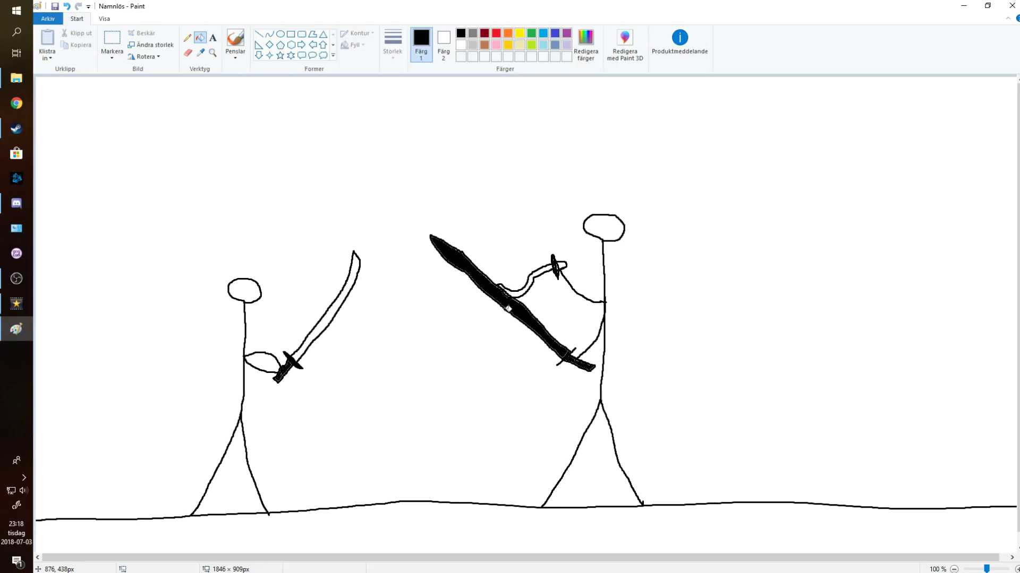
scroll(510, 307, "up", 1, "ctrl")
scroll(706, 364, "down", 5)
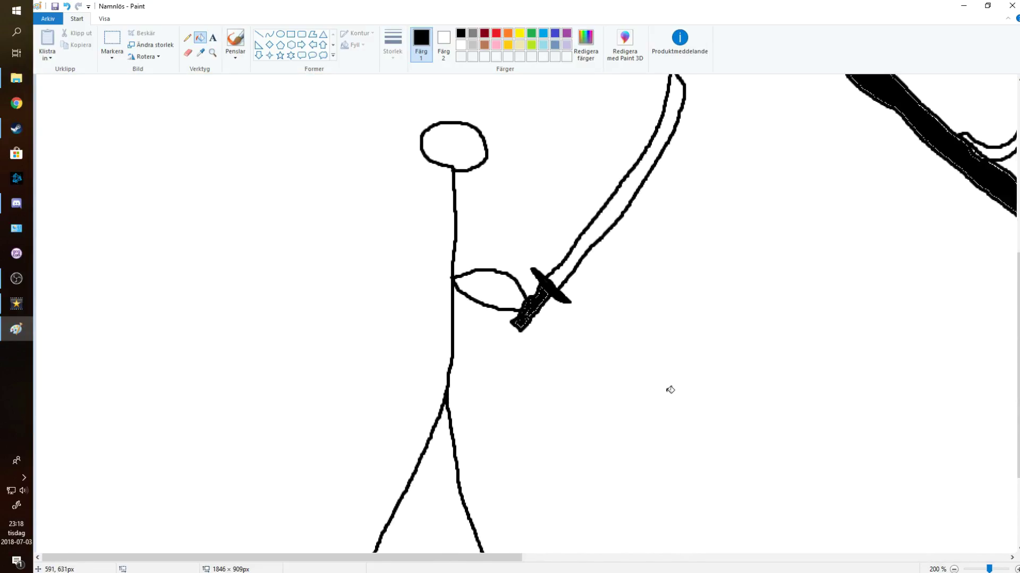
left_click_drag(518, 557, 736, 557)
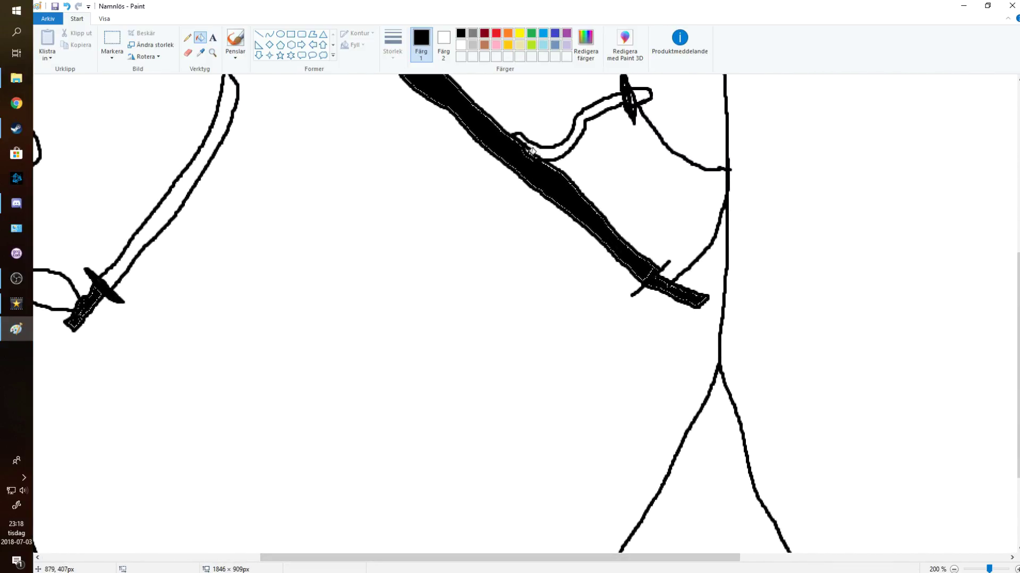
left_click(235, 41)
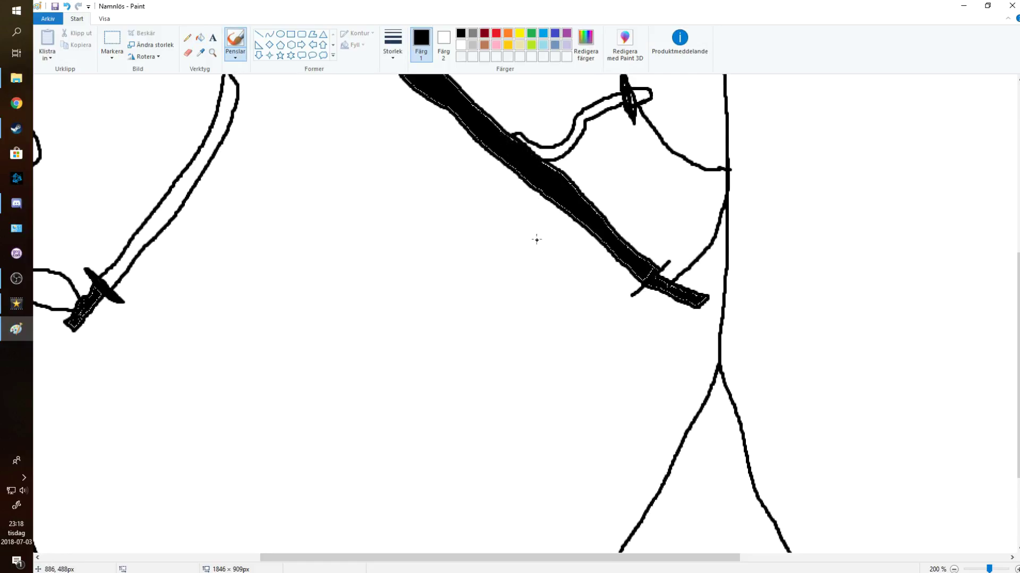
scroll(536, 240, "down", 1, "ctrl")
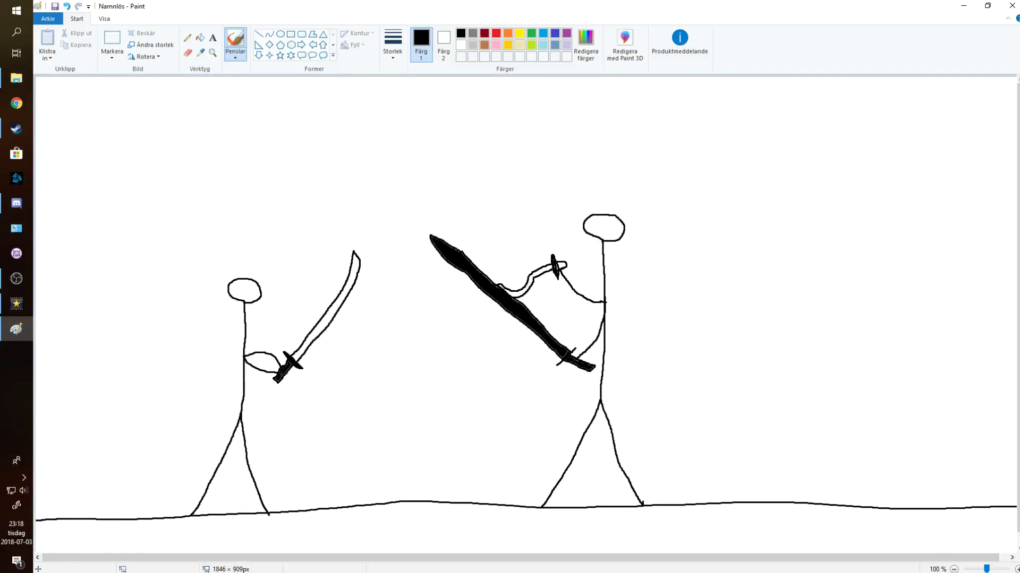